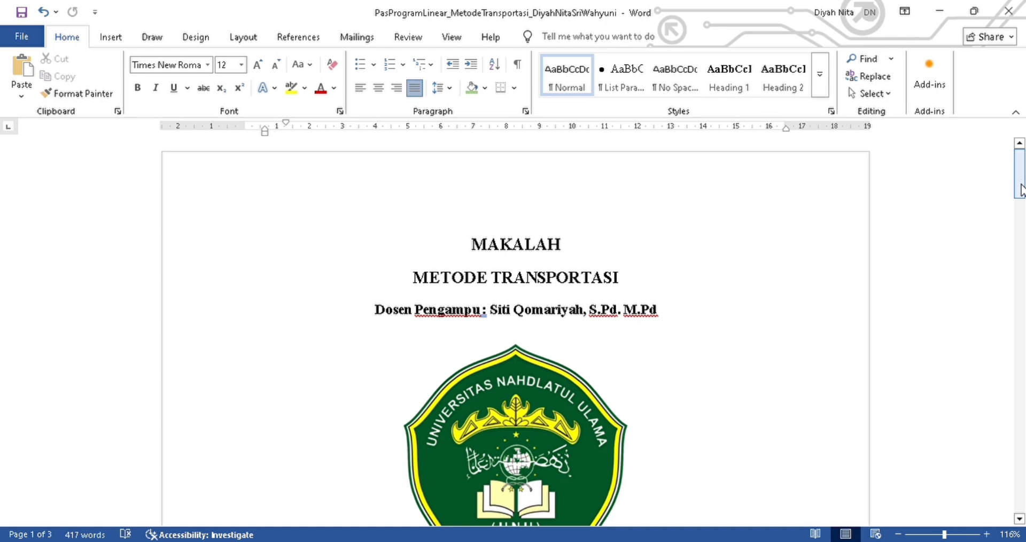
Step: Scroll through the transportation report to review the problem data table and the manual allocation calculations
left_click_drag(1020, 197, 1021, 246)
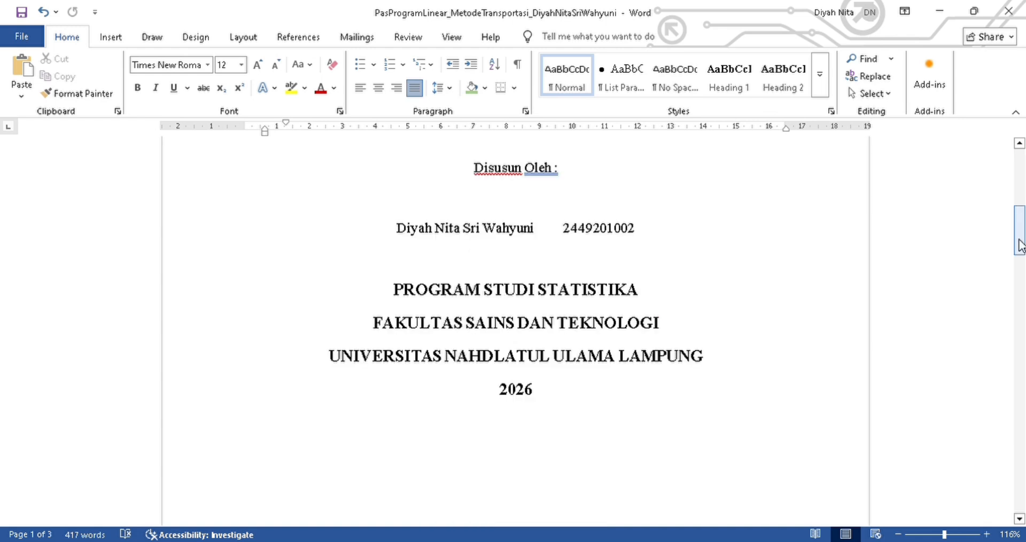
left_click_drag(1020, 246, 1020, 308)
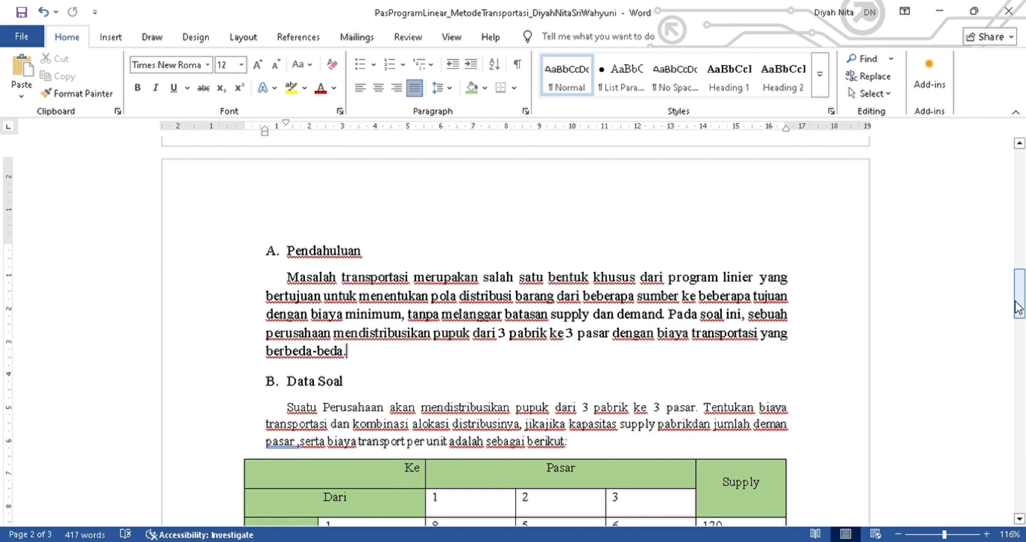
left_click_drag(1017, 308, 1019, 330)
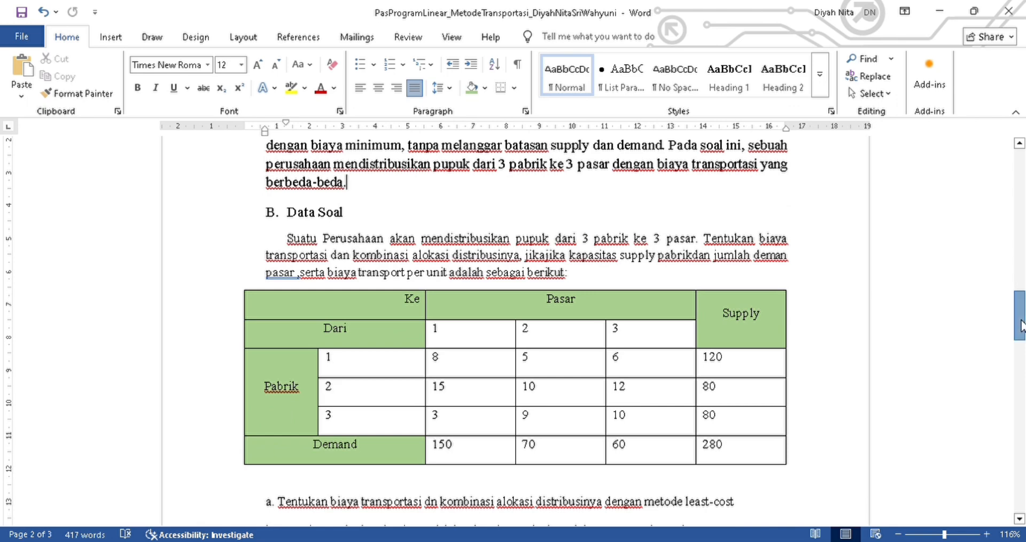
left_click_drag(1020, 326, 1017, 324)
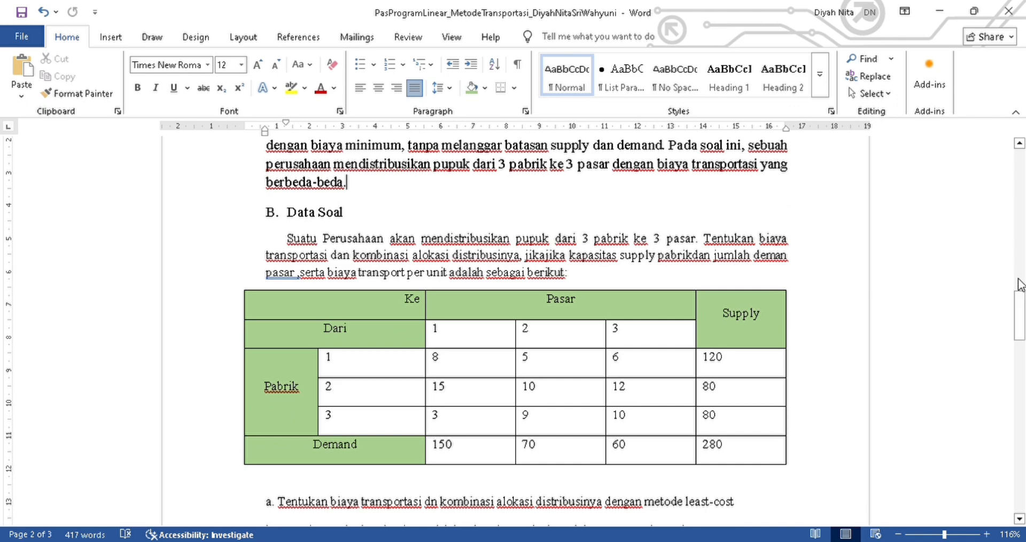
left_click_drag(1018, 329, 1019, 329)
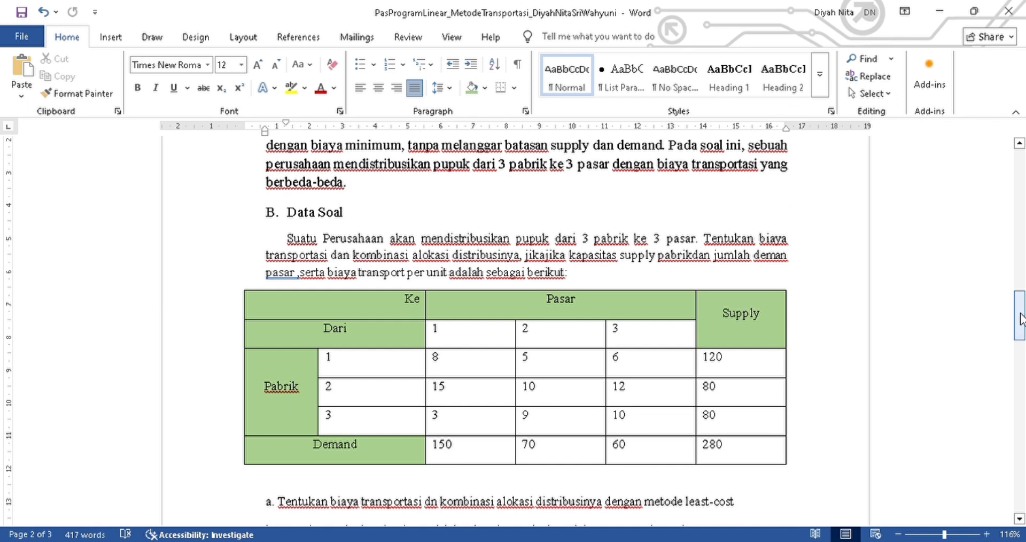
left_click_drag(1021, 326, 1020, 328)
left_click_drag(1021, 322, 1019, 329)
left_click_drag(1020, 329, 1021, 410)
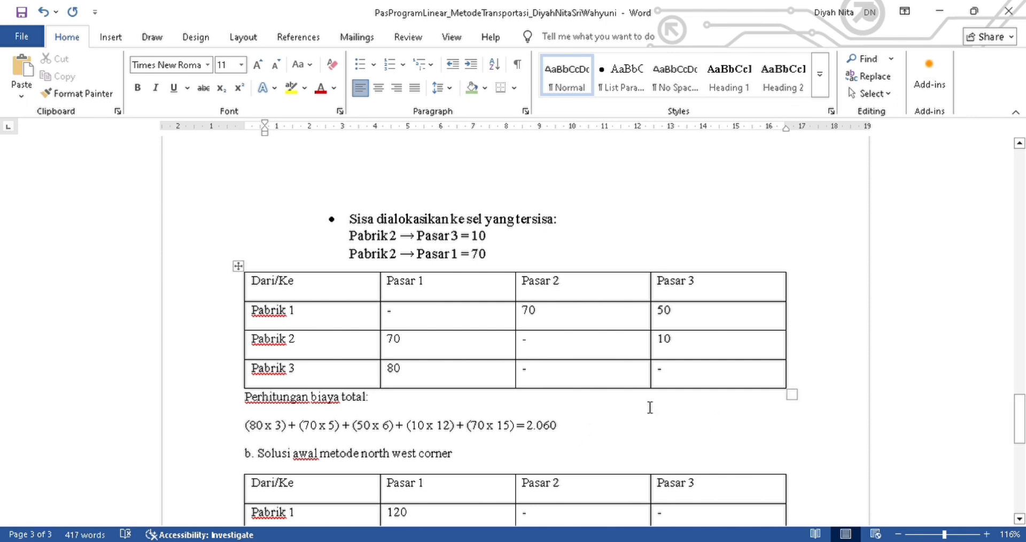
left_click_drag(1020, 432, 1020, 436)
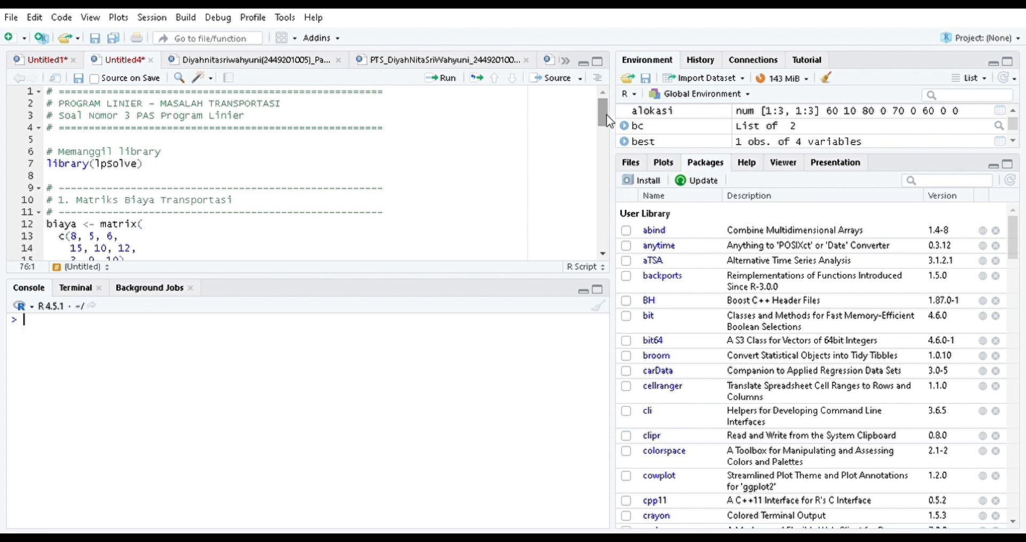
Step: Run the R script from the top line by line to load lpSolve and define the cost matrix, supply, demand and objective
left_click(50, 95)
left_click(442, 79)
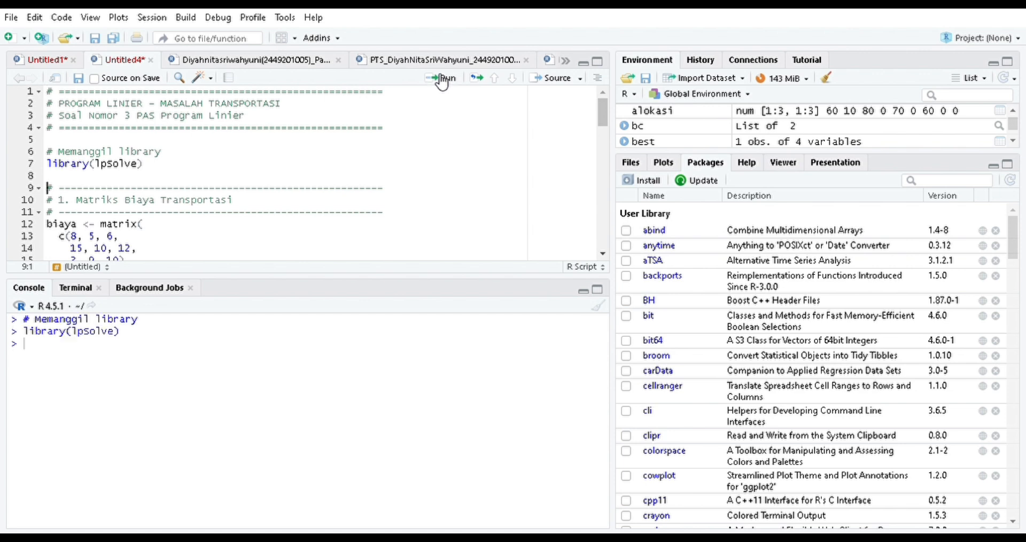
left_click(443, 79)
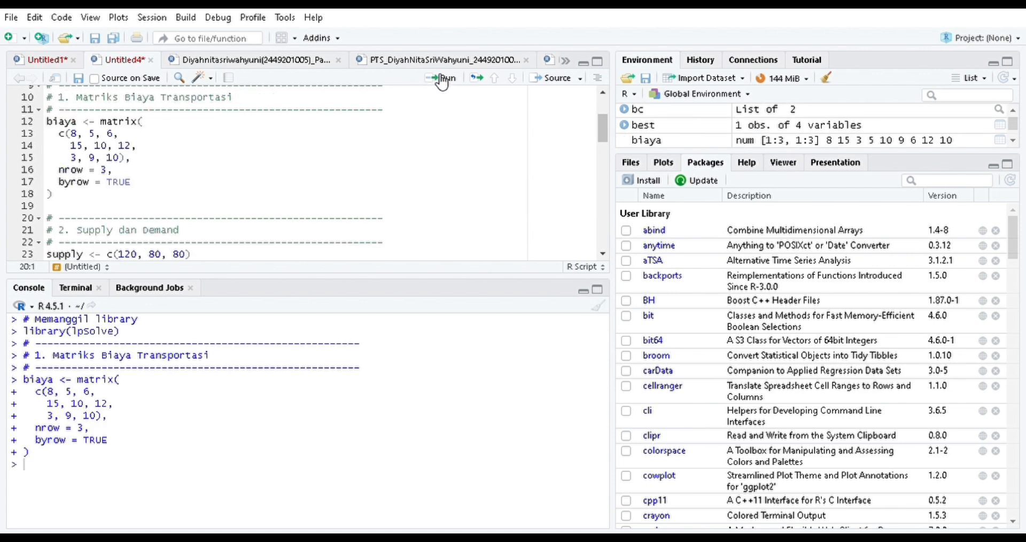
left_click(442, 79)
left_click(442, 79)
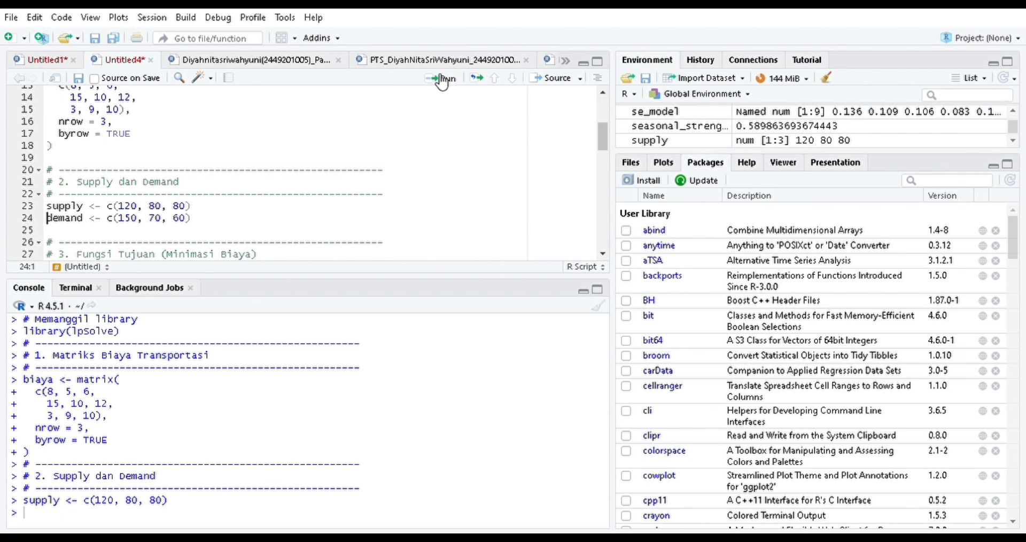
left_click(442, 79)
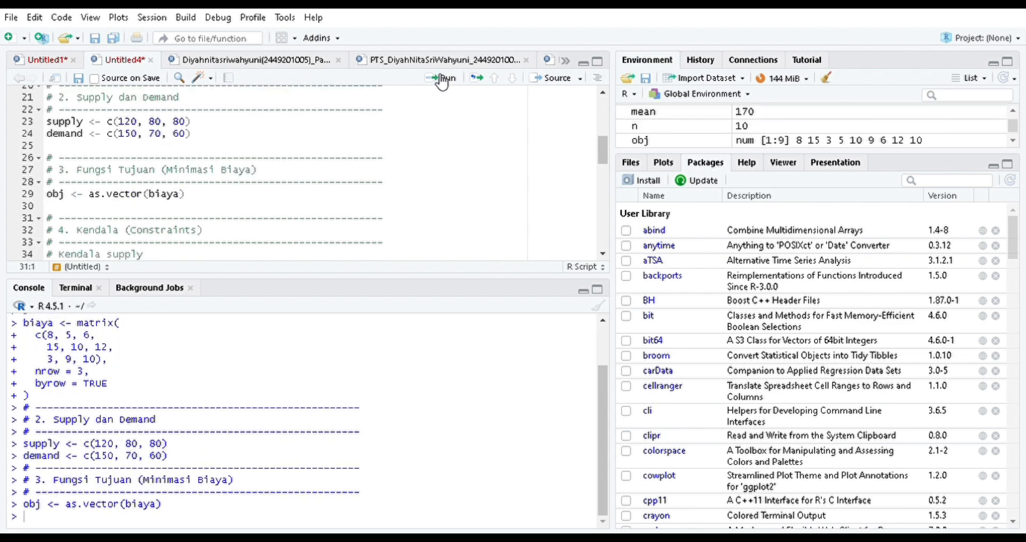
left_click(442, 79)
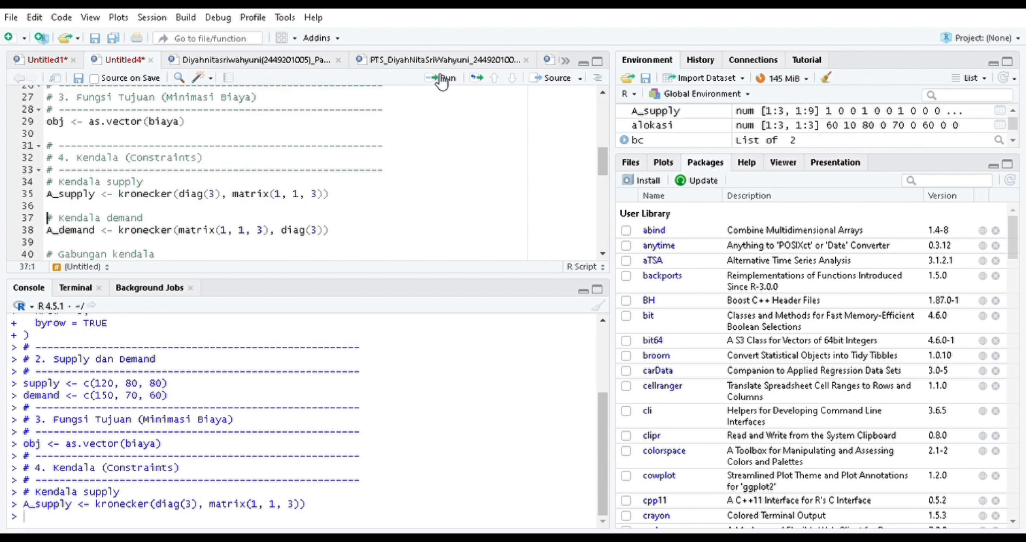
Step: Continue running the script to build the supply and demand constraints, their directions and RHS, and solve the minimisation with lp
left_click(443, 79)
left_click(442, 79)
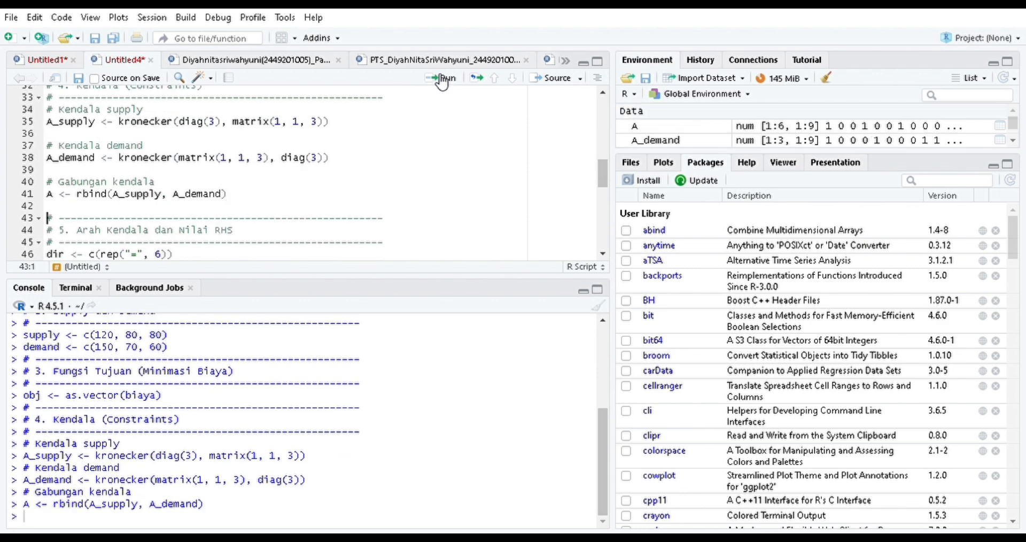
left_click(443, 79)
left_click(442, 79)
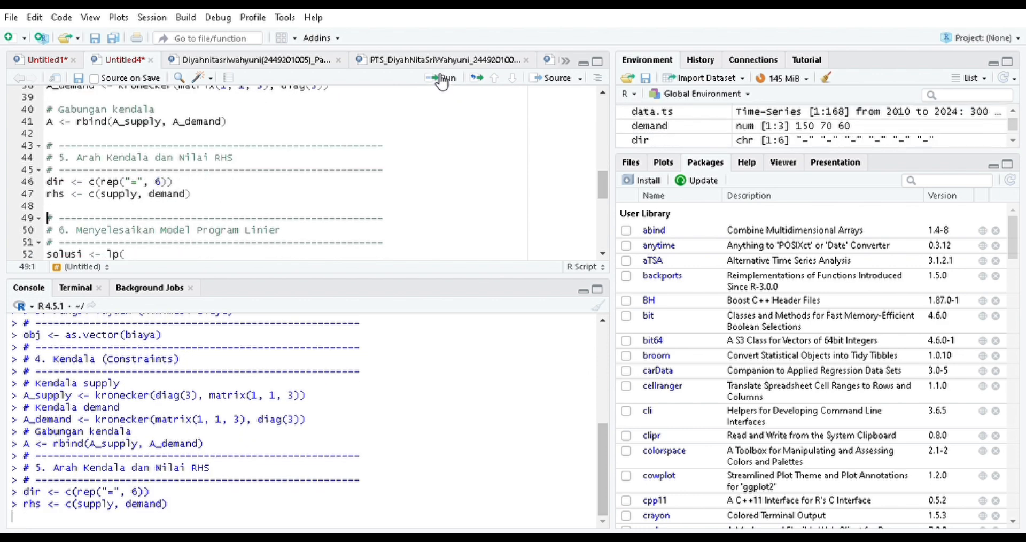
left_click(442, 79)
left_click(442, 79)
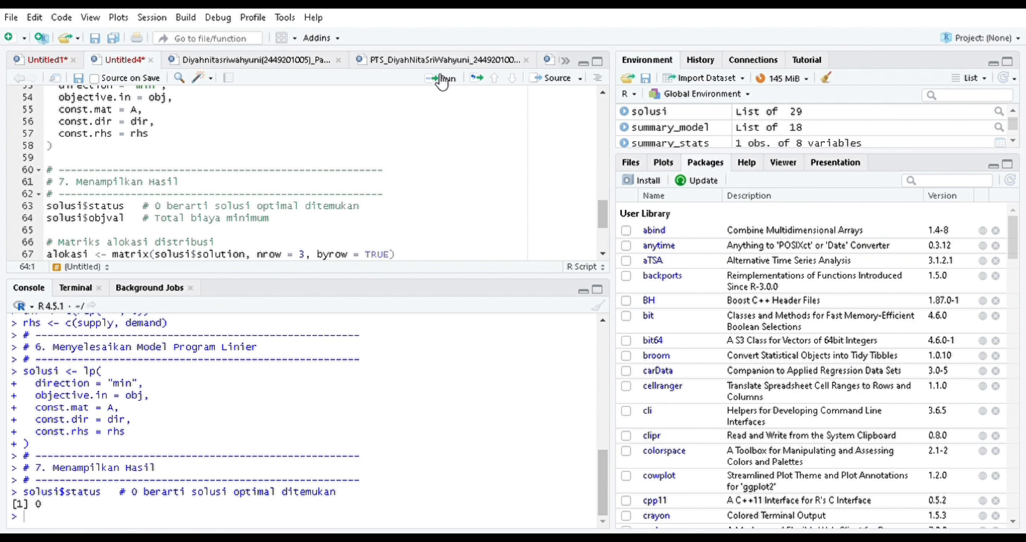
Step: Run the remaining lines to print the solution status, minimum total cost and the allocation matrix
left_click(442, 80)
left_click(442, 79)
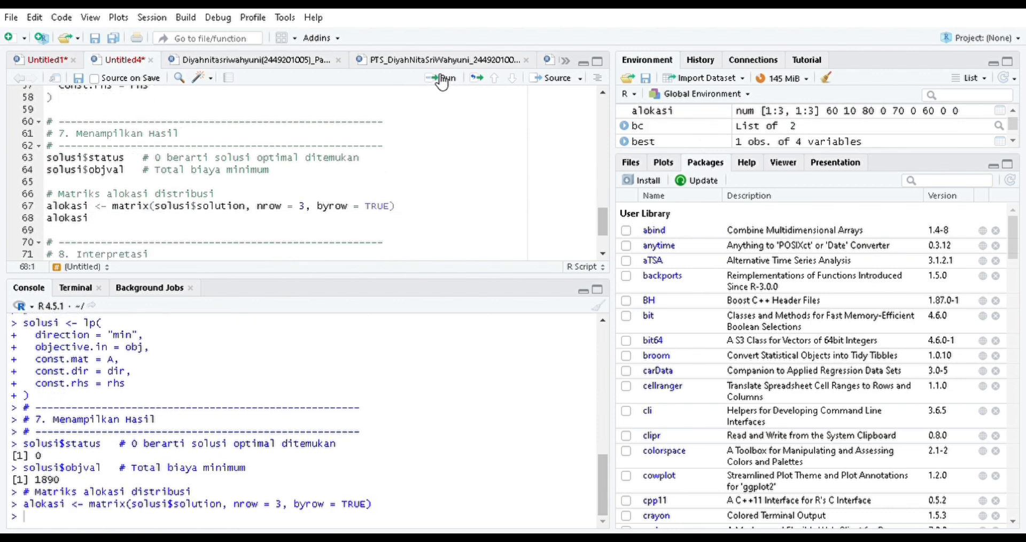
left_click(442, 79)
left_click(442, 79)
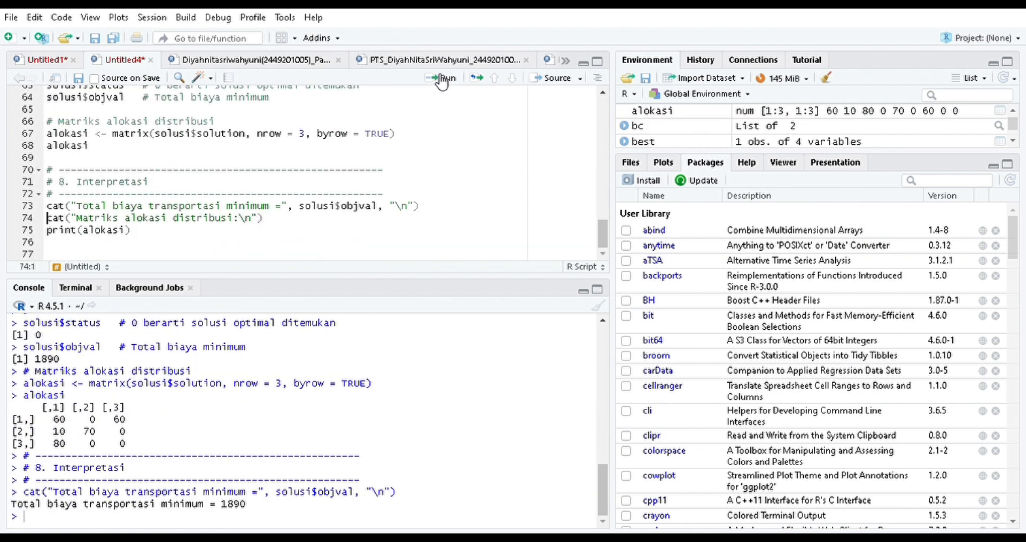
left_click(442, 80)
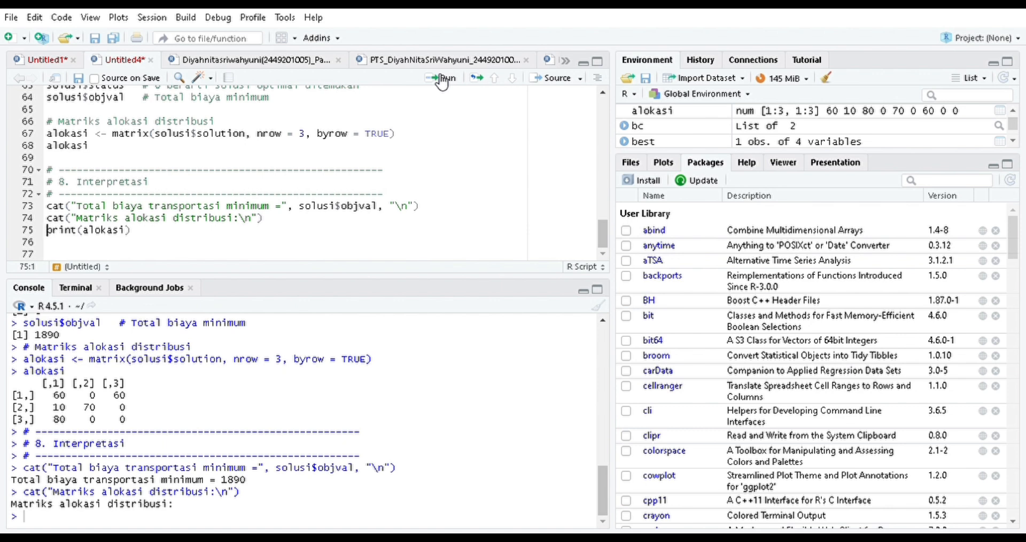
left_click(443, 79)
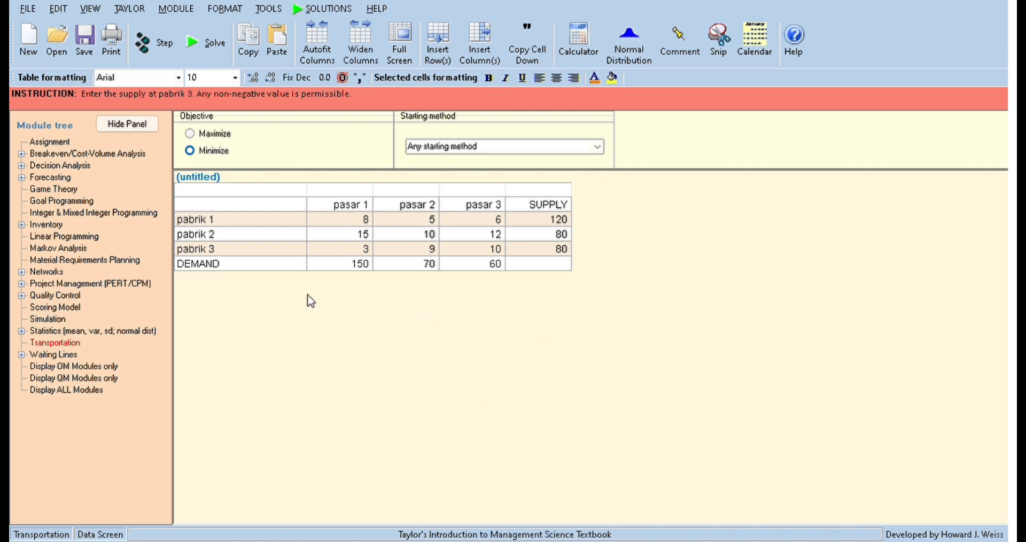
Step: Rename the transportation table's title to metode transportasi
left_click(218, 180)
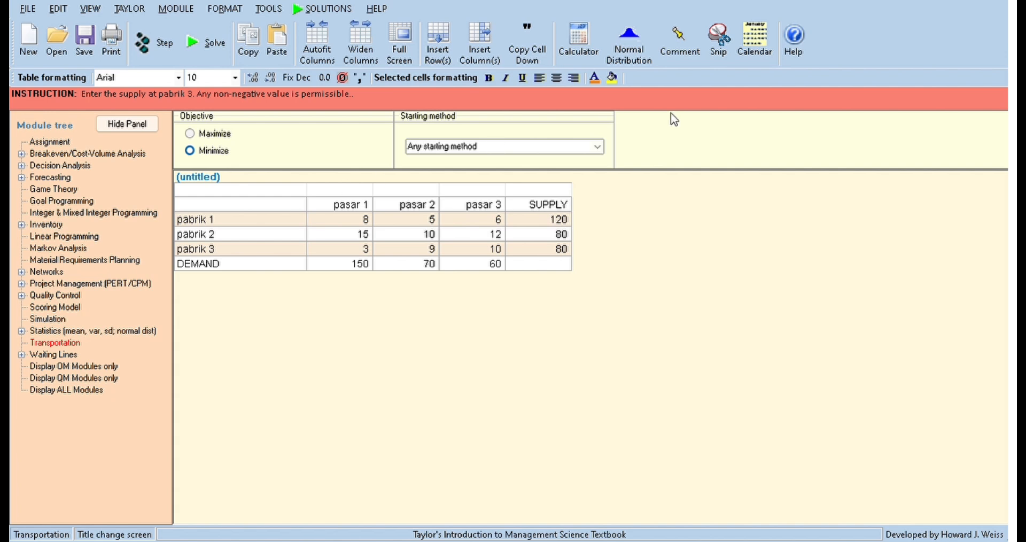
left_click(720, 179)
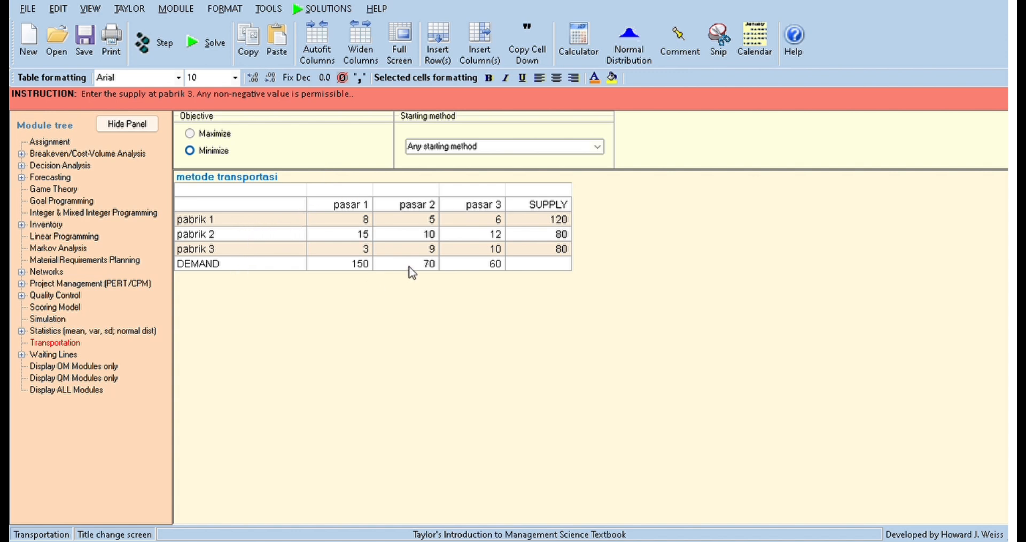
Step: Solve the transportation problem with the Minimize objective and any starting method
left_click(213, 35)
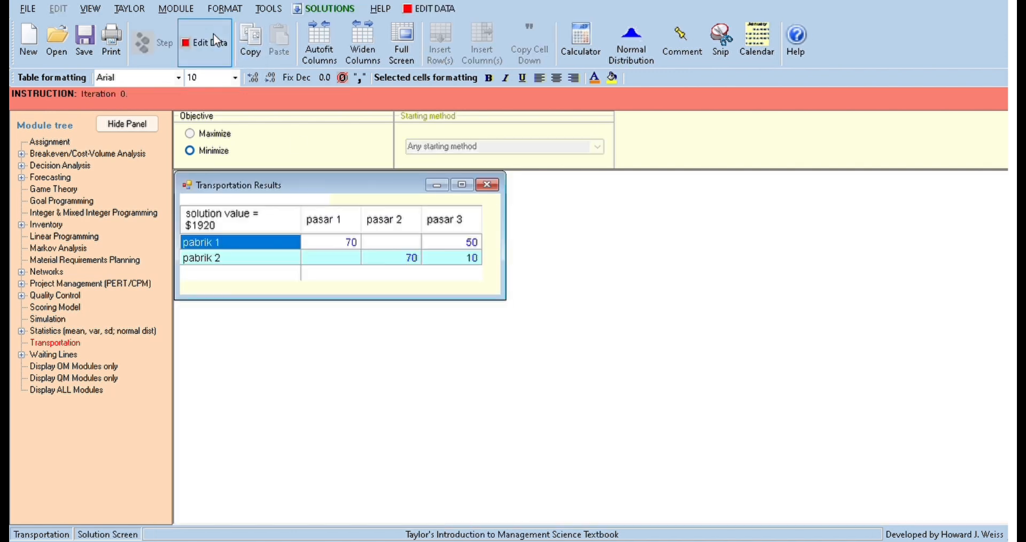
left_click(462, 185)
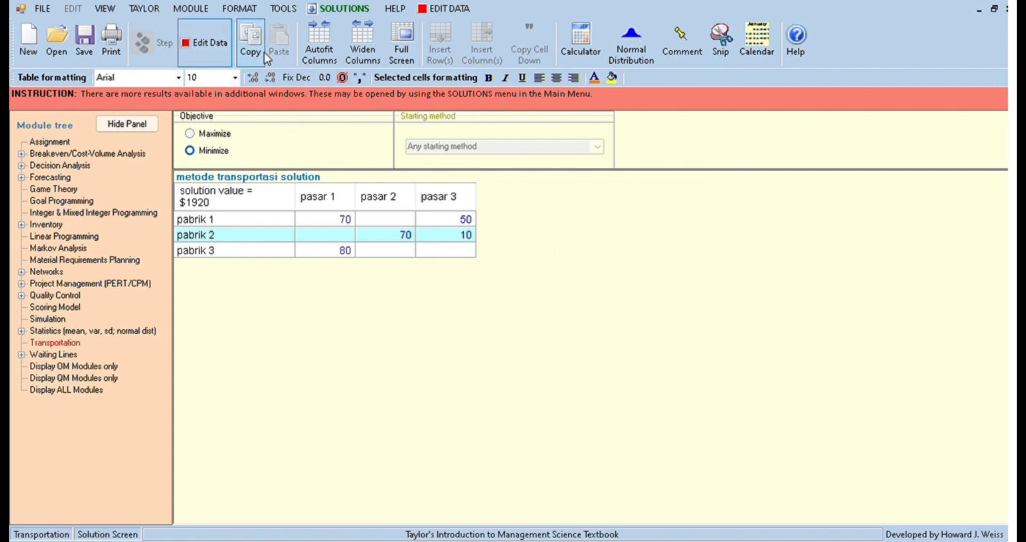
left_click(442, 9)
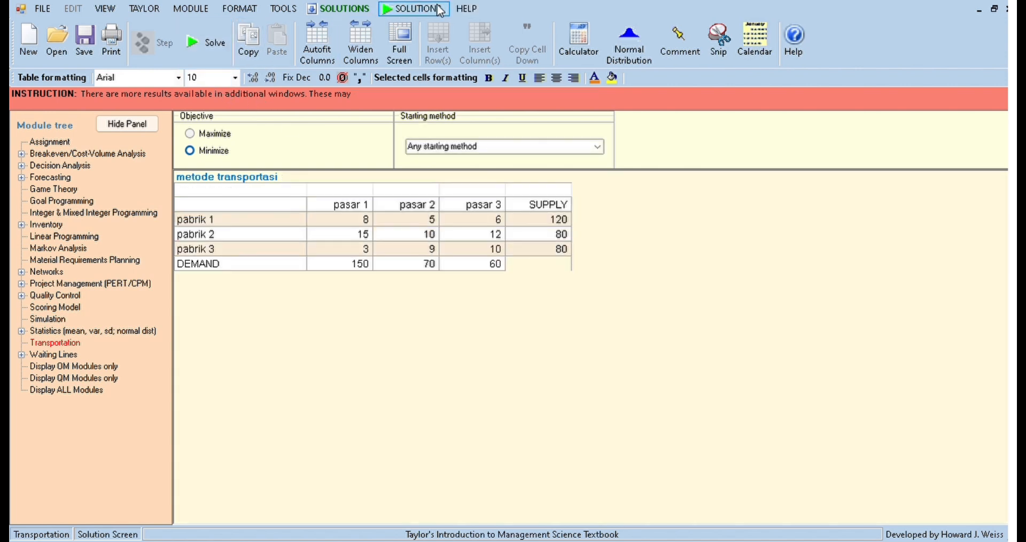
left_click(206, 52)
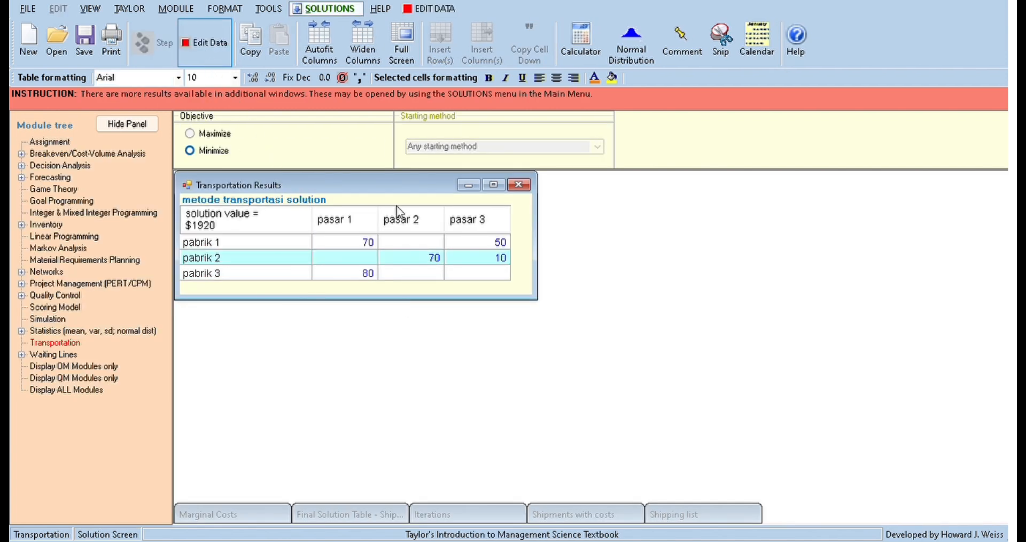
Step: Review each solution window in turn — marginal costs, final solution table, iterations, shipments with costs and shipping list — closing each
left_click(519, 184)
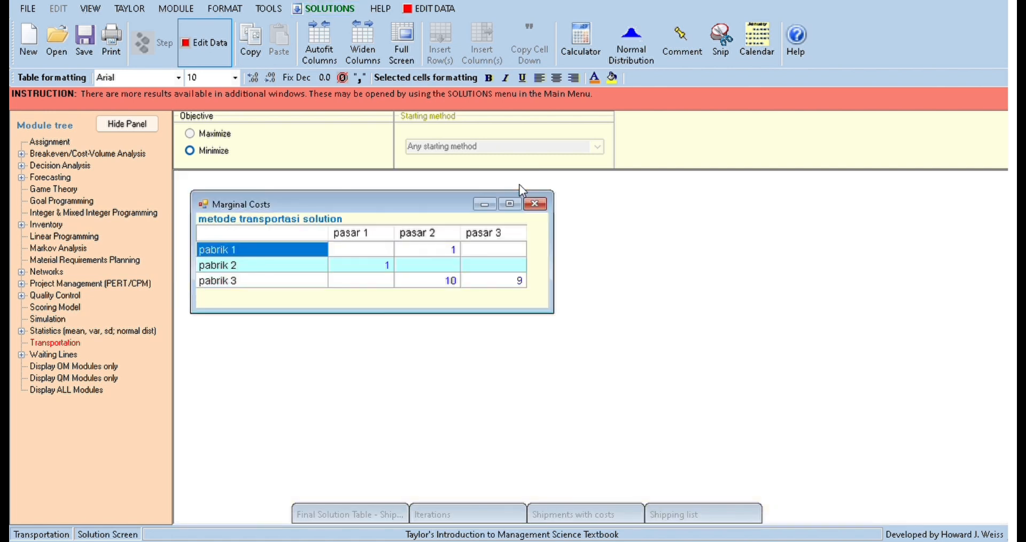
left_click(539, 211)
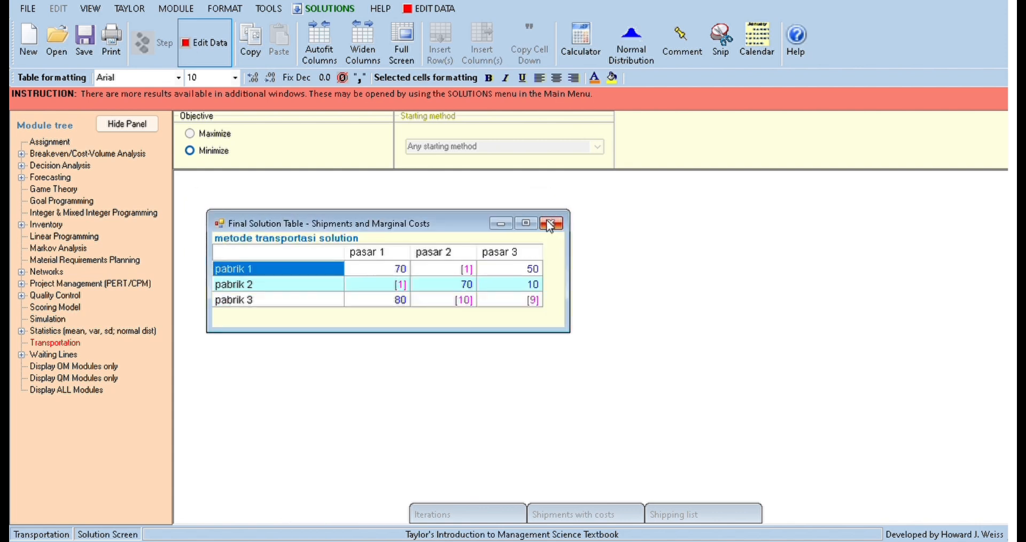
left_click(550, 224)
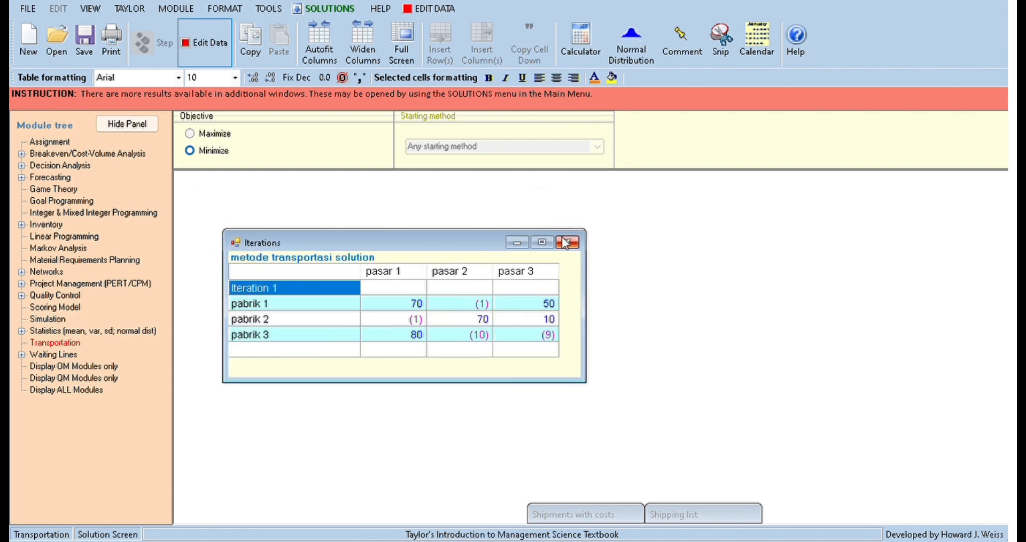
left_click(569, 243)
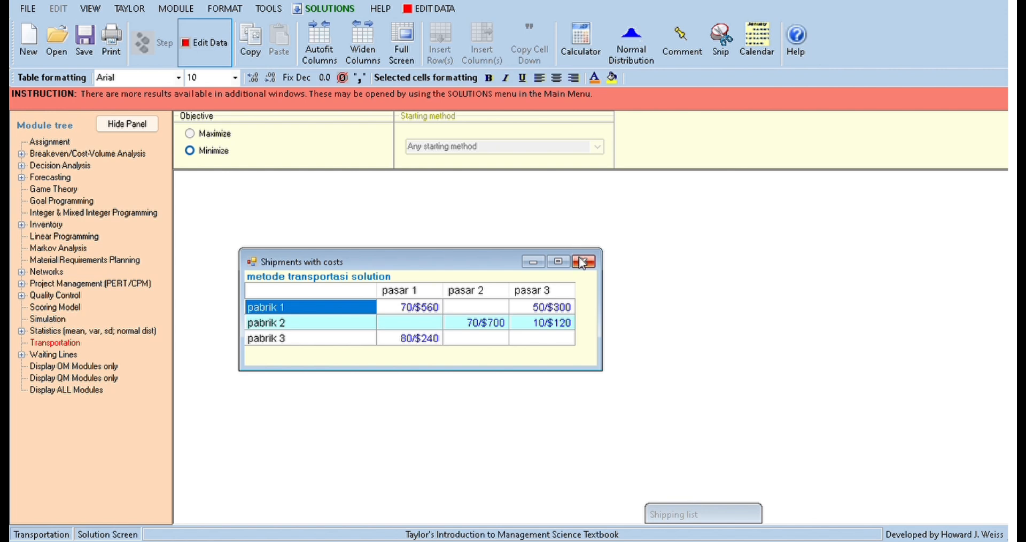
left_click(582, 262)
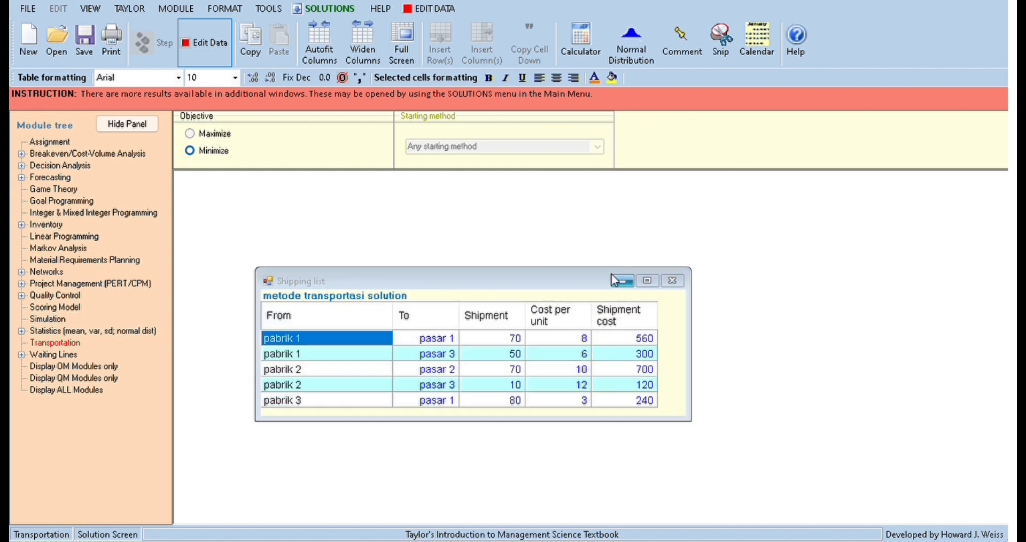
left_click(671, 280)
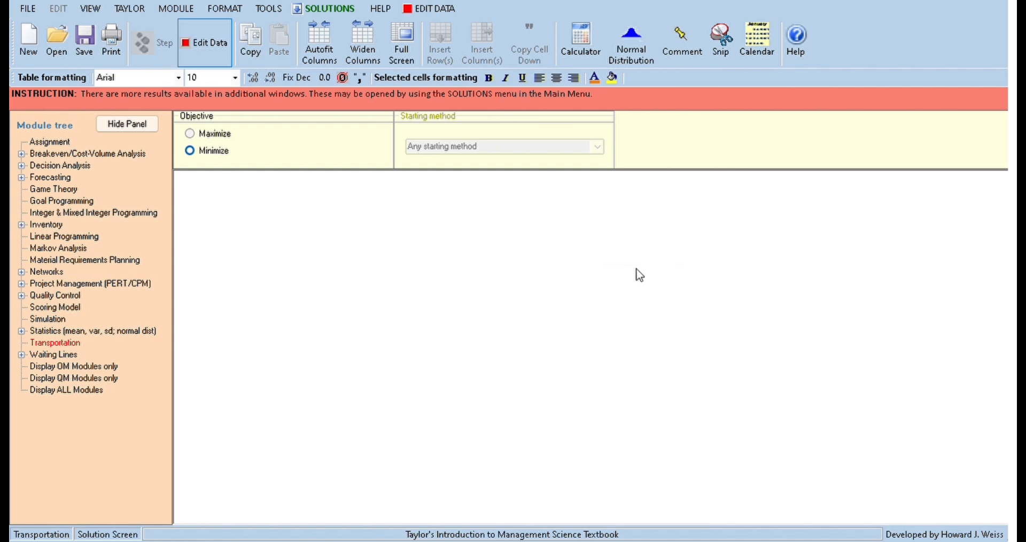